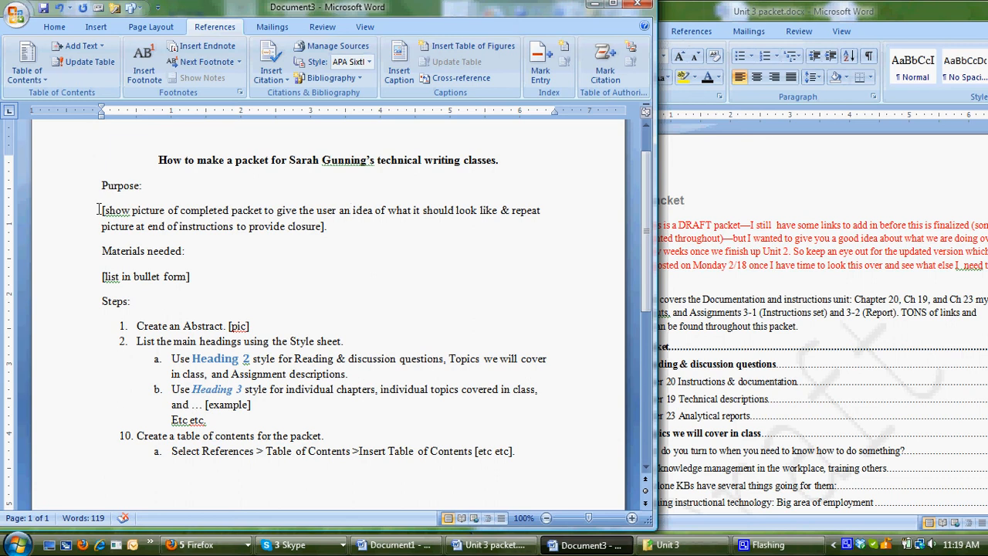
Step: Switch to the Unit 3 packet document, zoom out to about 49%, and capture its entire first page with the Snipping Tool
drag(102, 210, 354, 230)
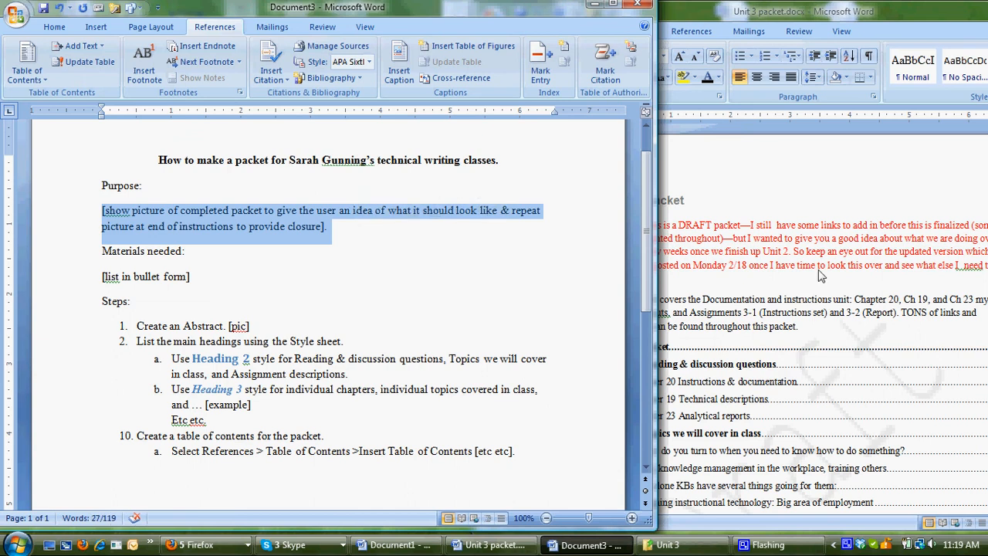
click(785, 14)
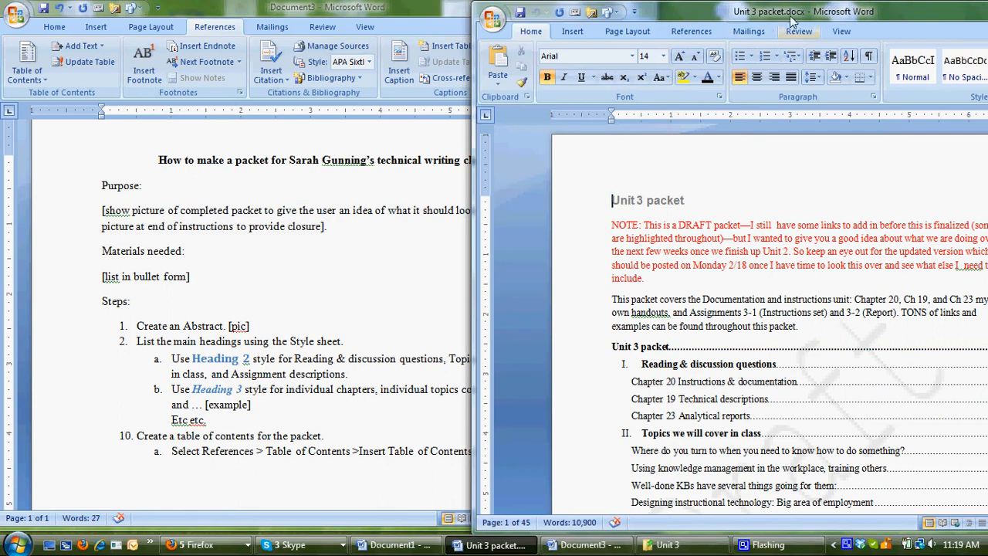
drag(747, 16, 489, 17)
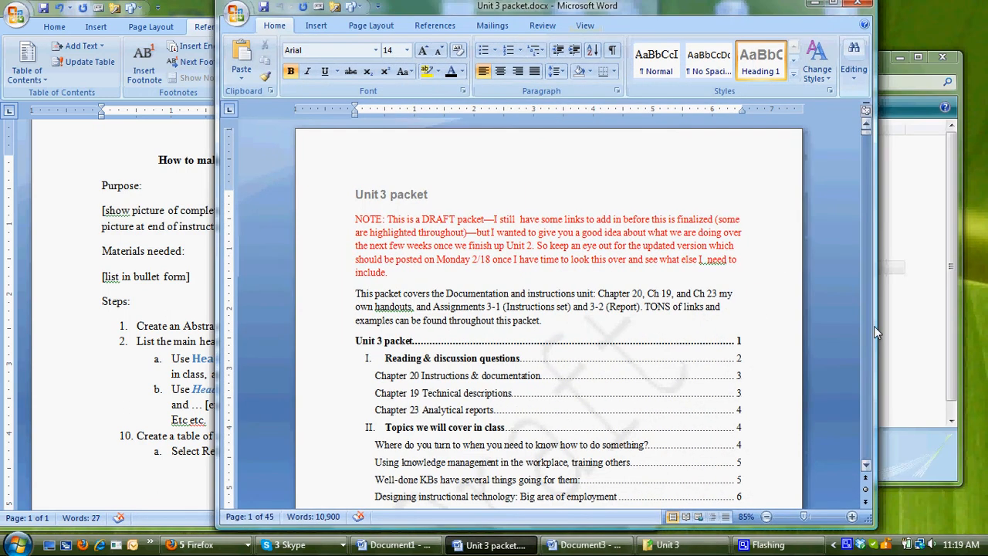
drag(804, 517, 790, 522)
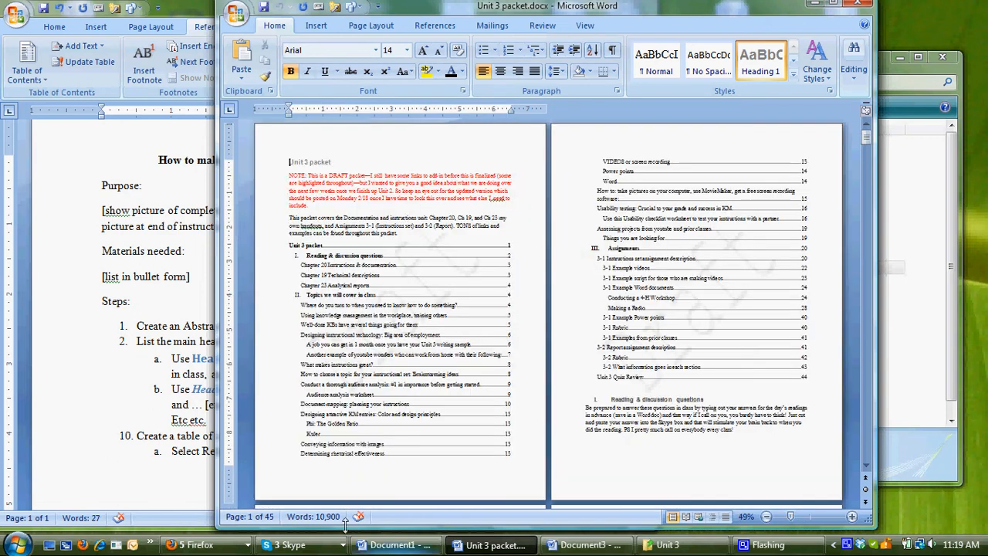
click(15, 547)
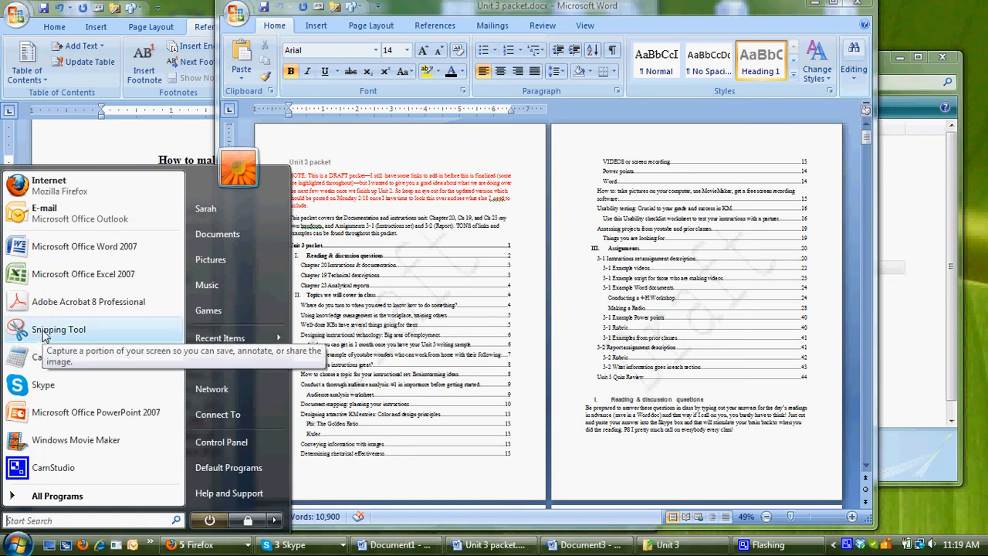
click(66, 333)
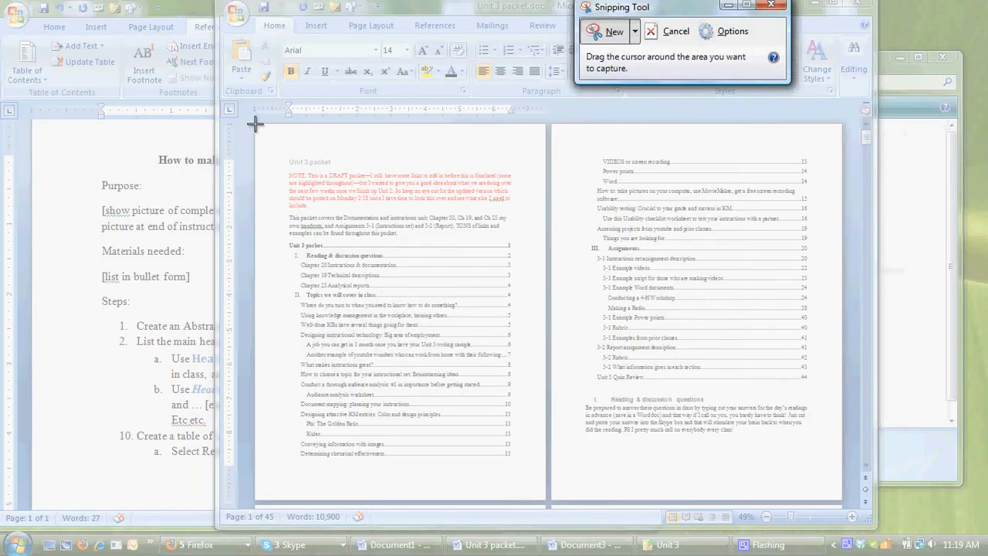
drag(255, 123, 548, 504)
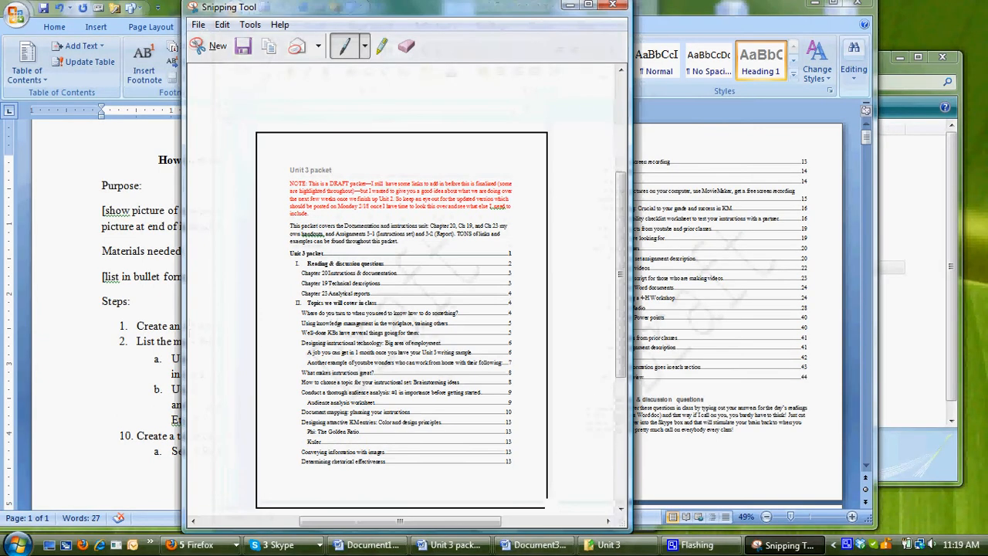
Step: Save the snip as a JPEG named "Purpose overview of project" in the Unit 3 folder and minimize the Snipping Tool
click(198, 24)
click(223, 67)
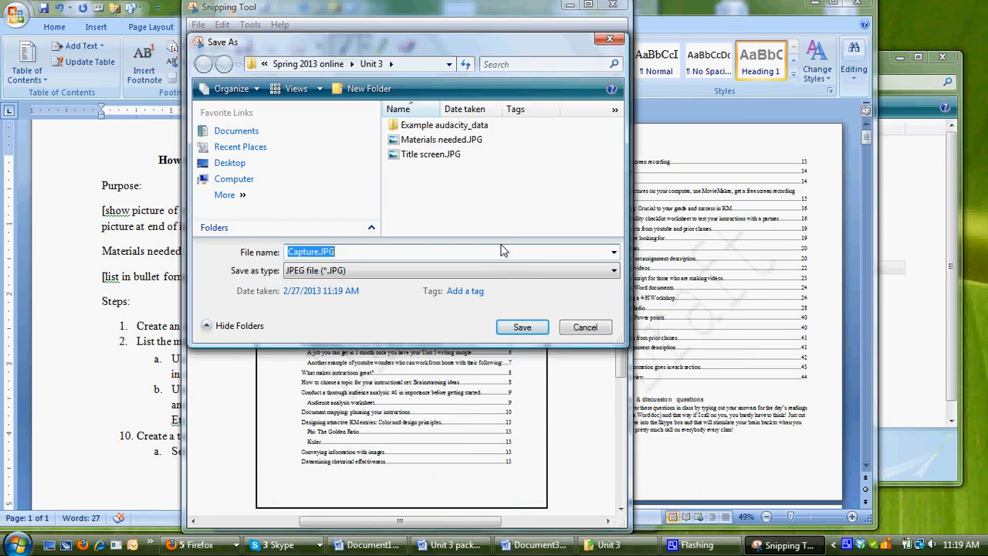
text(Purpose overview of project)
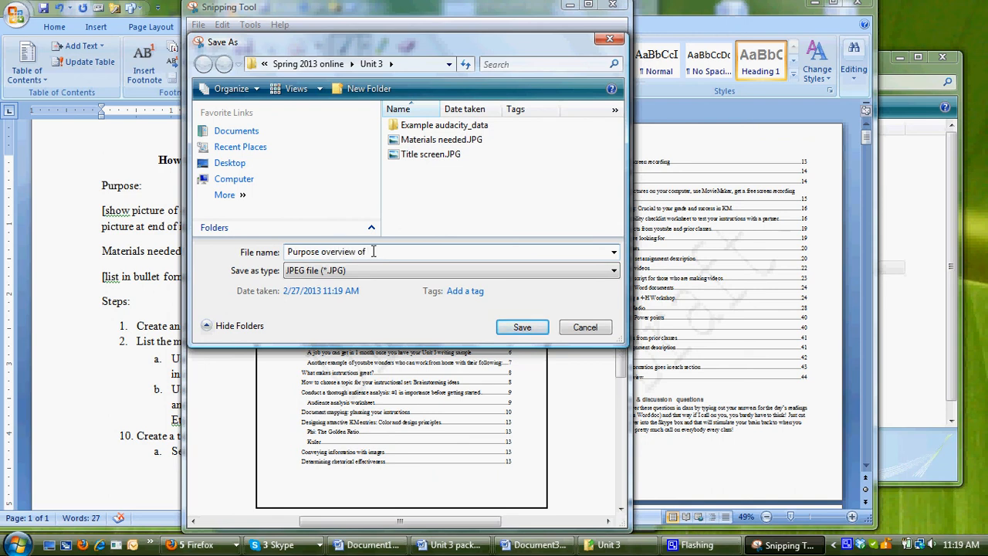
click(522, 327)
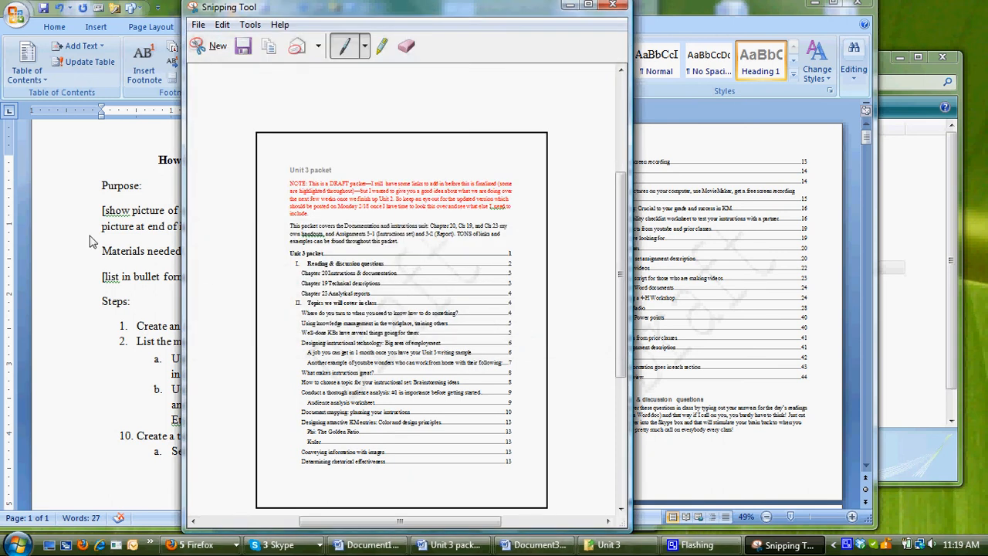
click(570, 5)
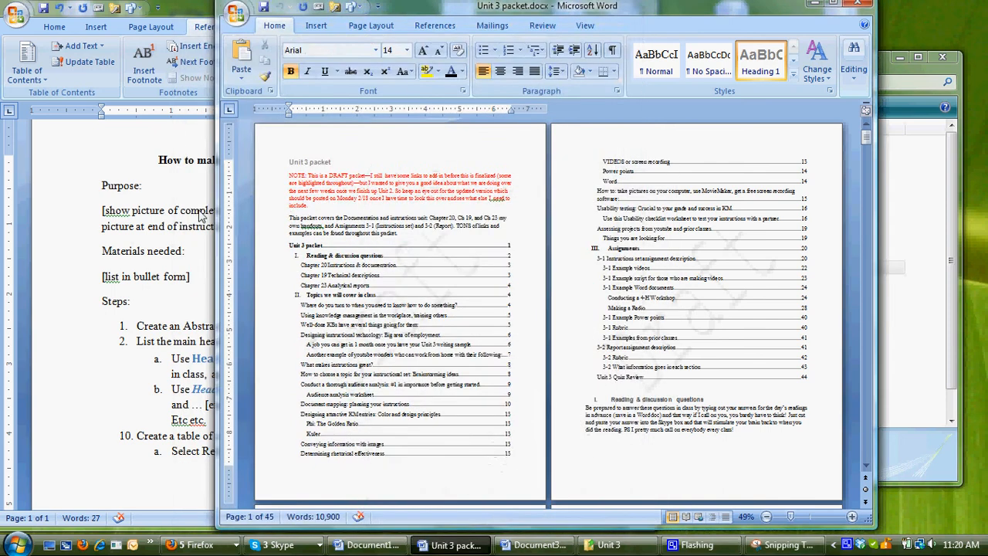
Step: In Document3, delete the bracketed picture placeholder under Purpose, add "[text explaining]" after "Purpose:", and start a new line
mouse_move(103, 210)
mouse_down()
mouse_move(328, 243)
mouse_move(102, 210)
mouse_up()
click(359, 233)
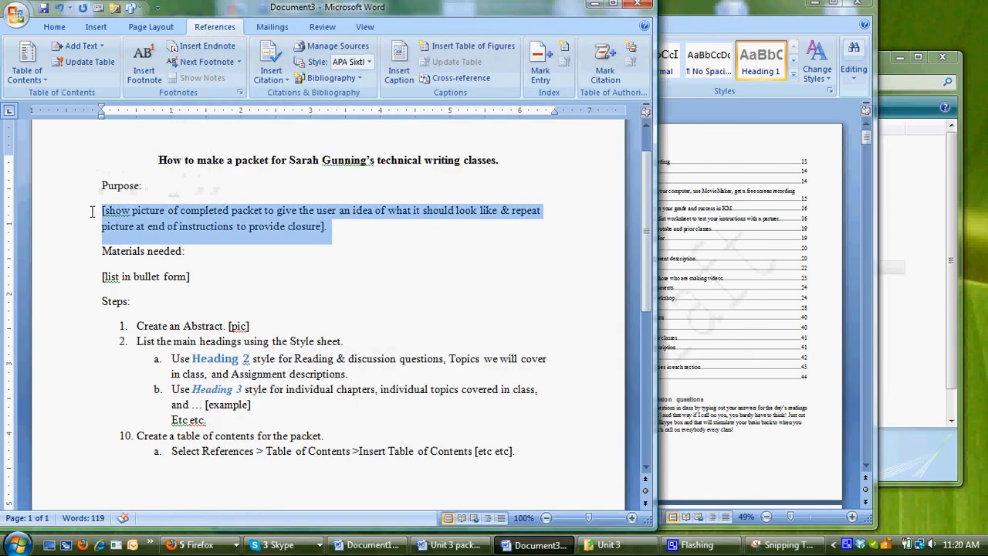
click(103, 210)
drag(102, 210, 326, 227)
key(Delete)
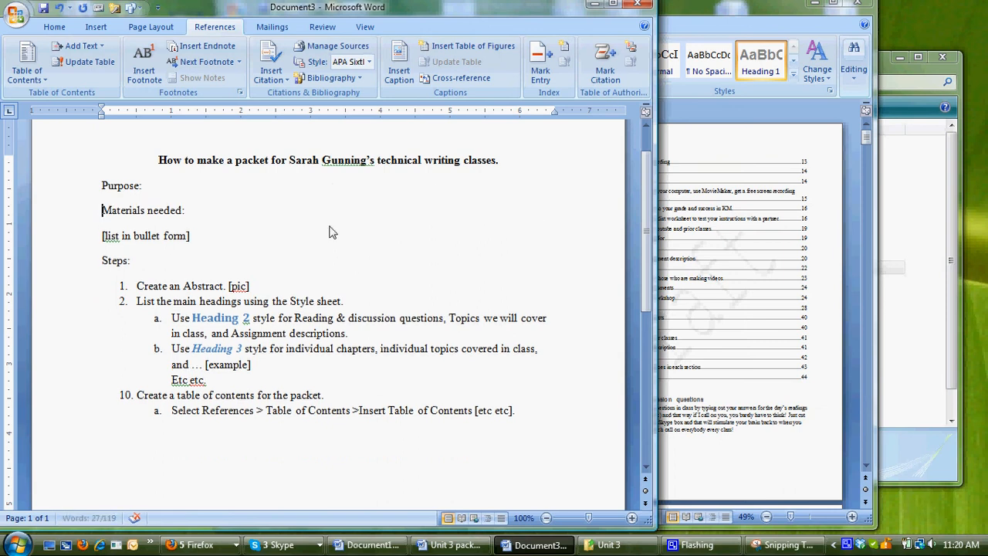
text([tex)
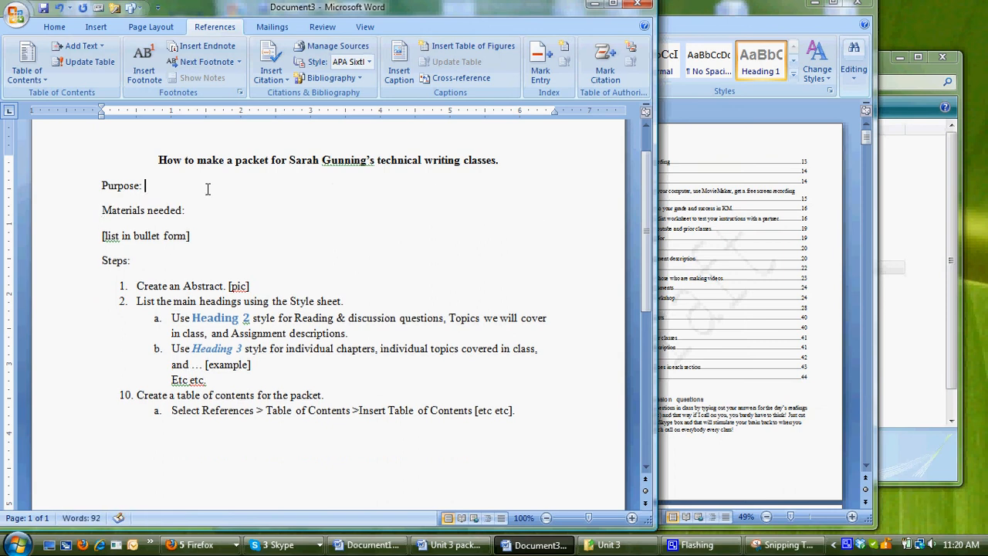
text(t explaining])
key(Return)
Step: Insert "Purpose overview of project.JPG" from the USB drive's Spring 2013 online > Unit 3 folder below Purpose and shrink it to about 3.3" by 2.56"
click(96, 28)
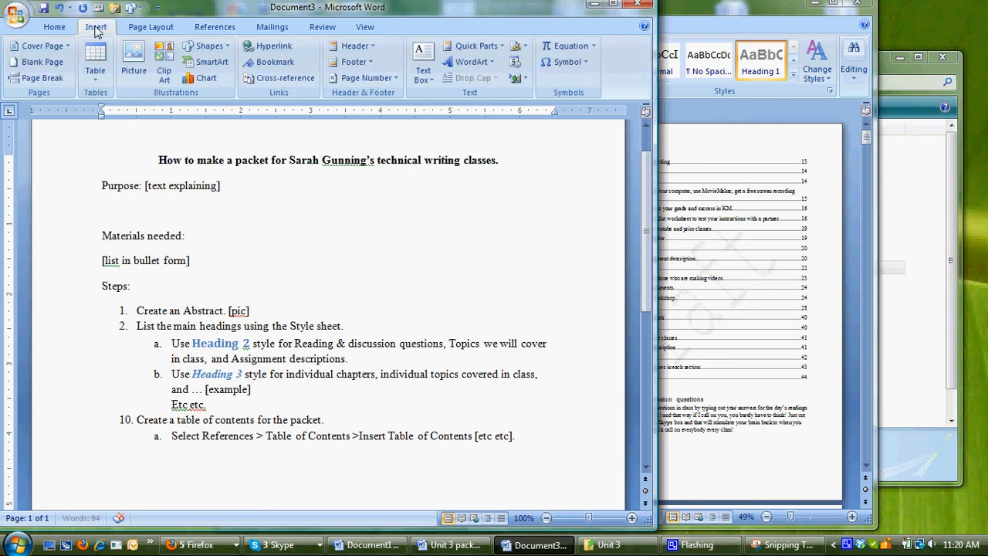
click(134, 73)
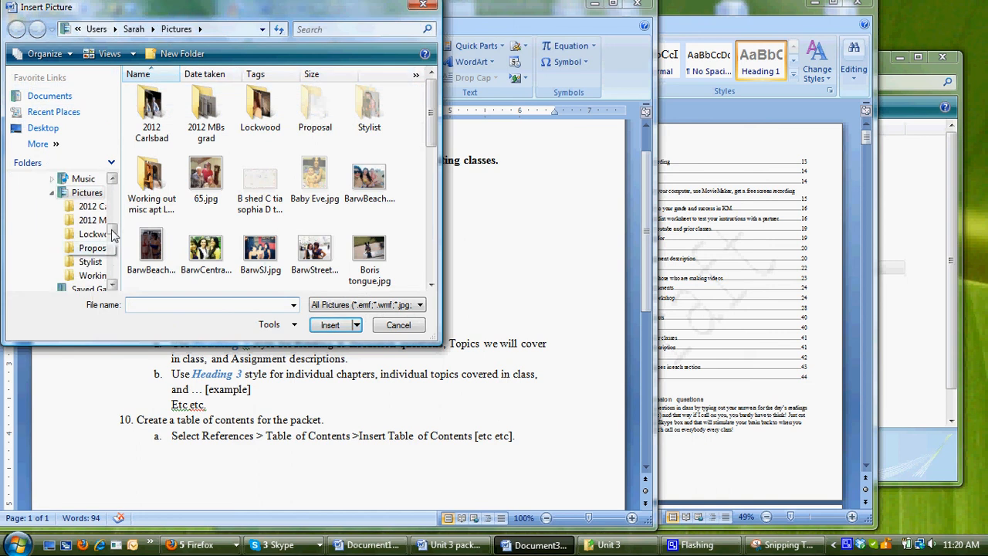
drag(112, 224, 113, 245)
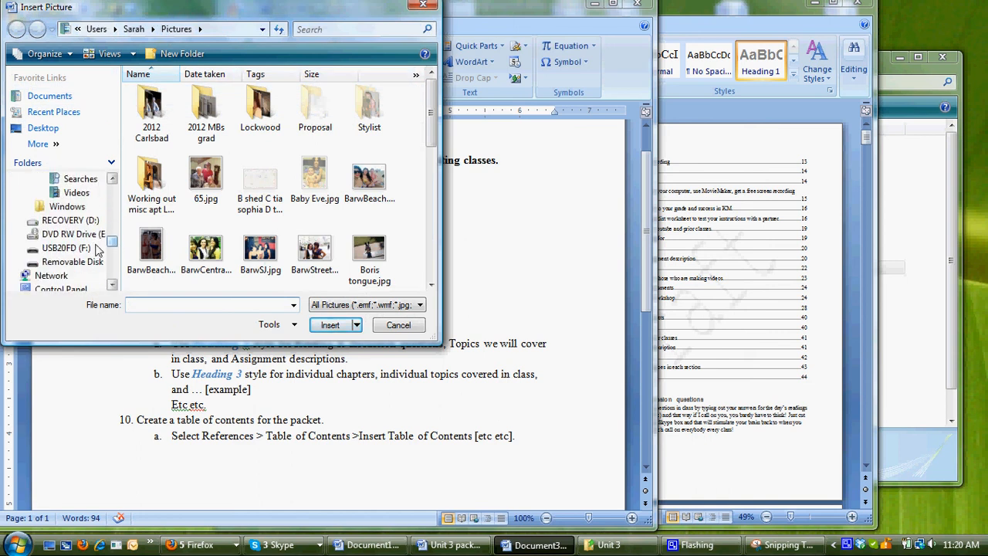
click(61, 248)
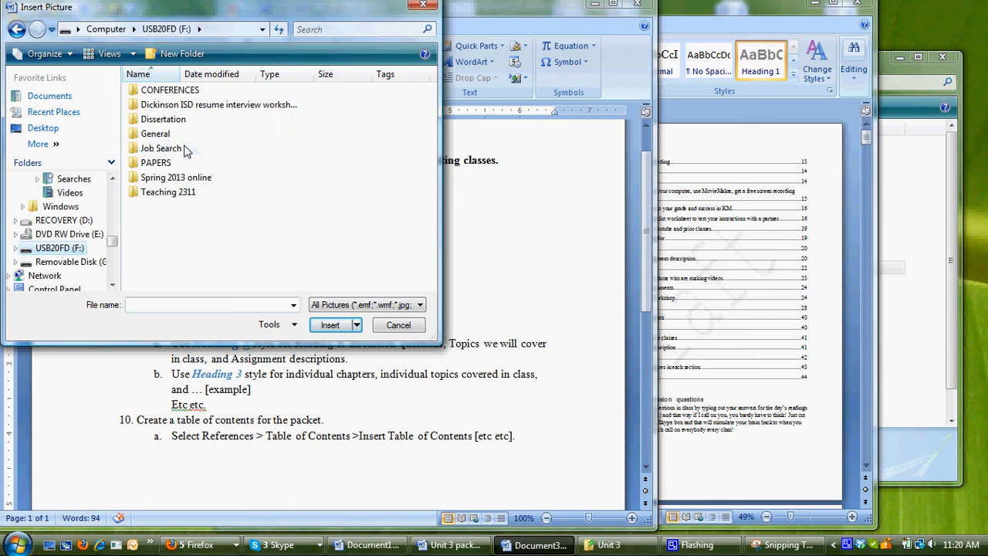
double_click(192, 180)
double_click(164, 180)
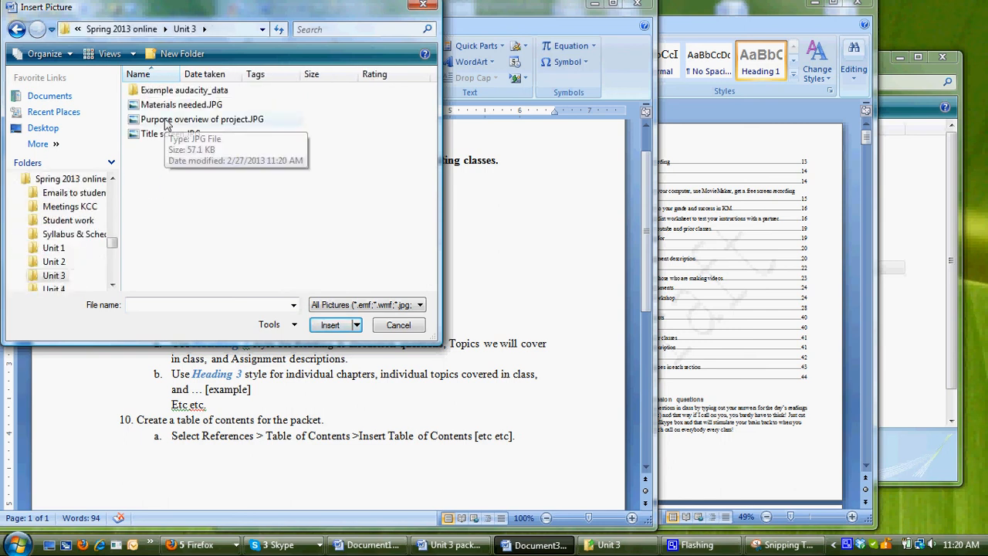
click(174, 121)
click(330, 329)
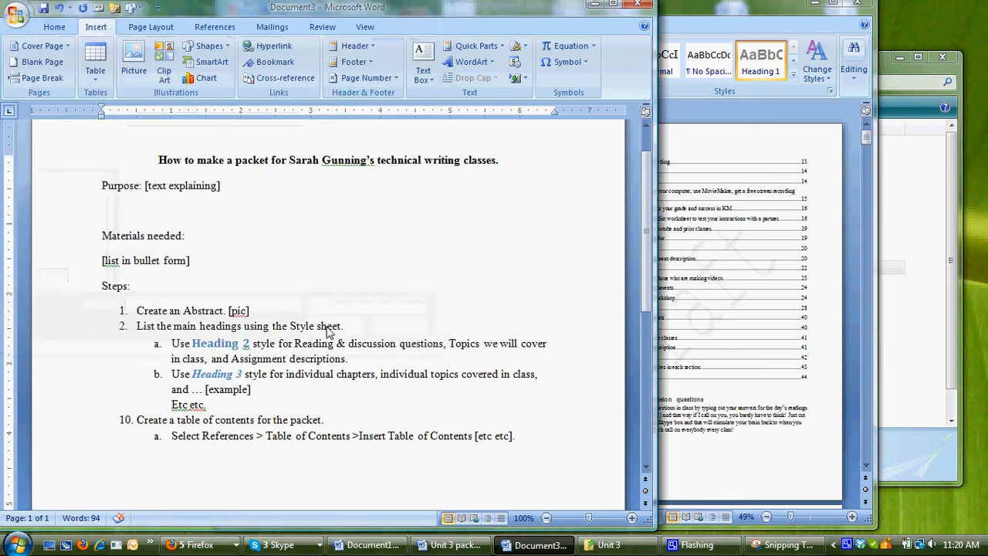
drag(646, 265, 646, 272)
drag(371, 263, 282, 244)
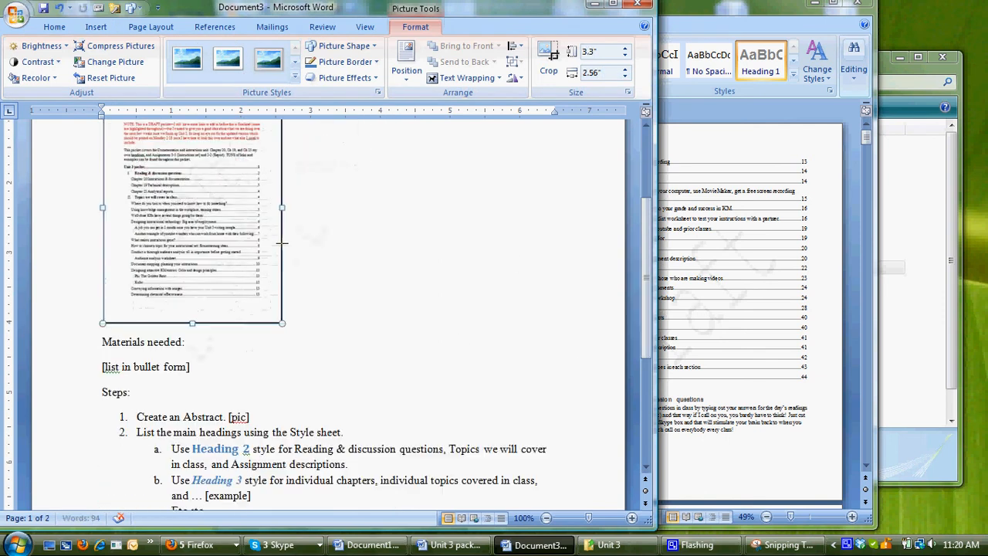
Step: Remove the "[pic]" placeholder after "Create an Abstract." and add an unnumbered blank line beneath that step
drag(645, 231, 644, 262)
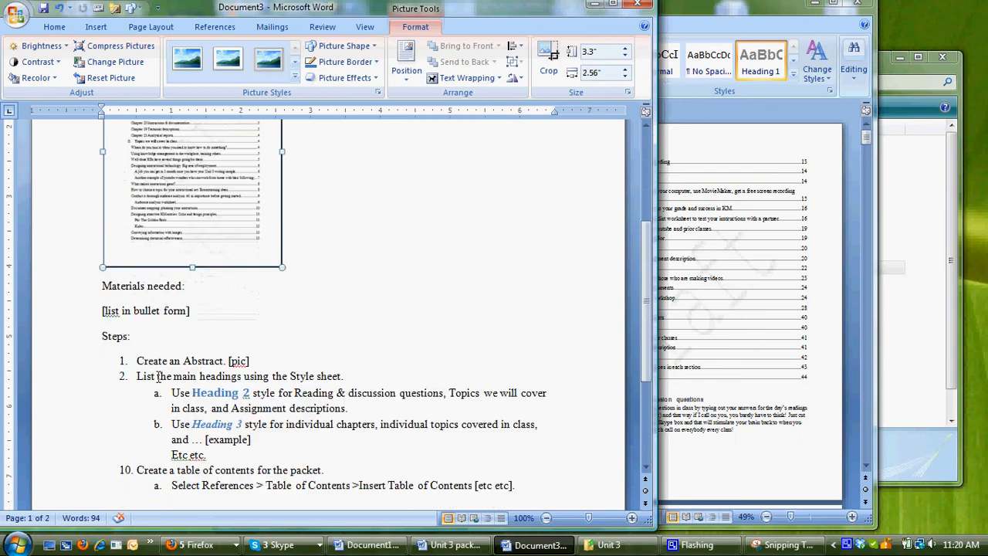
click(207, 312)
click(265, 362)
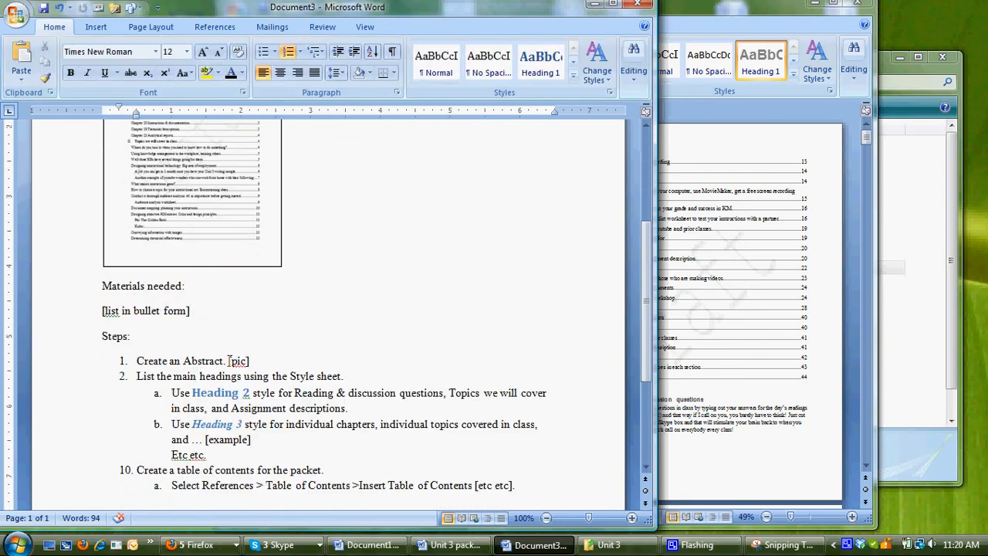
drag(229, 360, 243, 360)
key(Delete)
key(Return)
key(BackSpace)
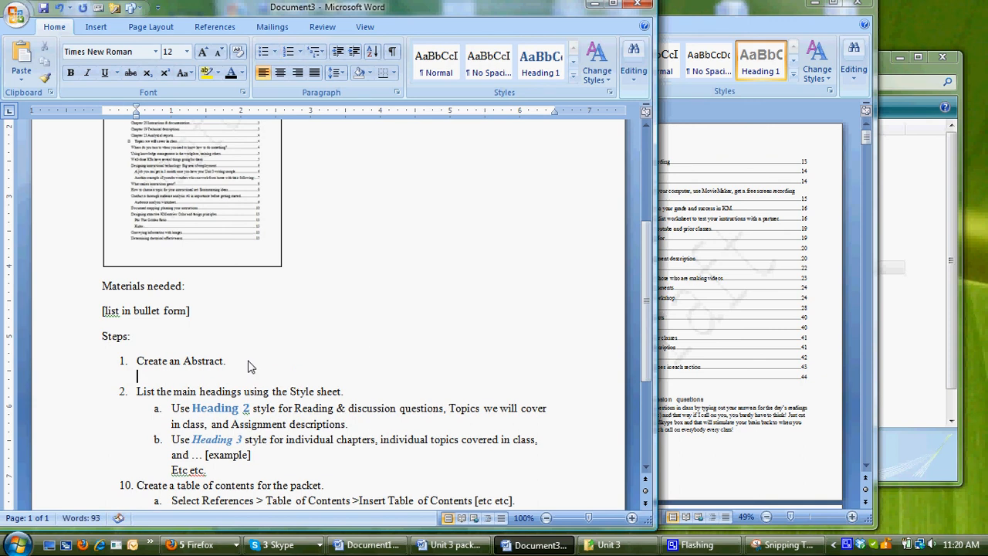
Step: Switch to the Unit 3 packet document and zoom it in to about 83%
click(731, 291)
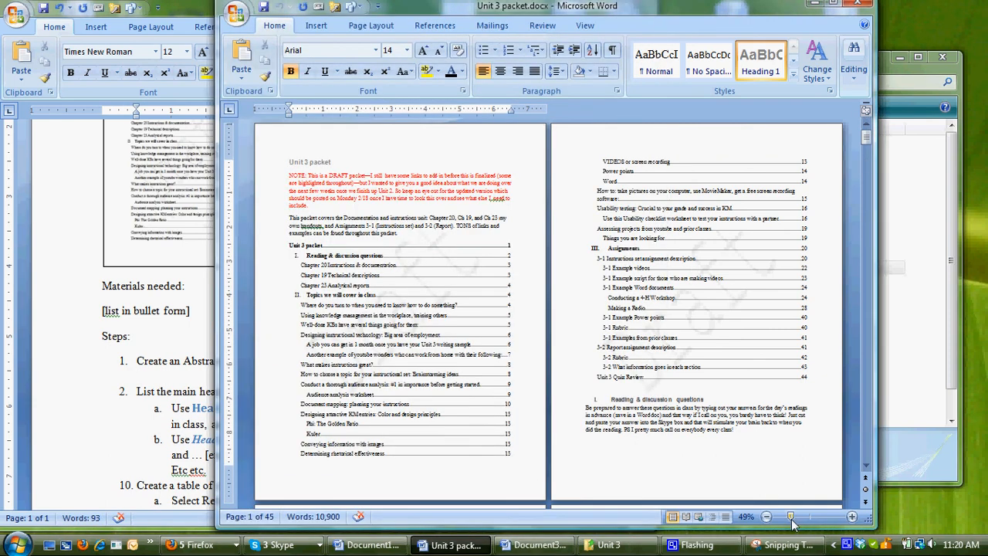
drag(791, 517, 804, 517)
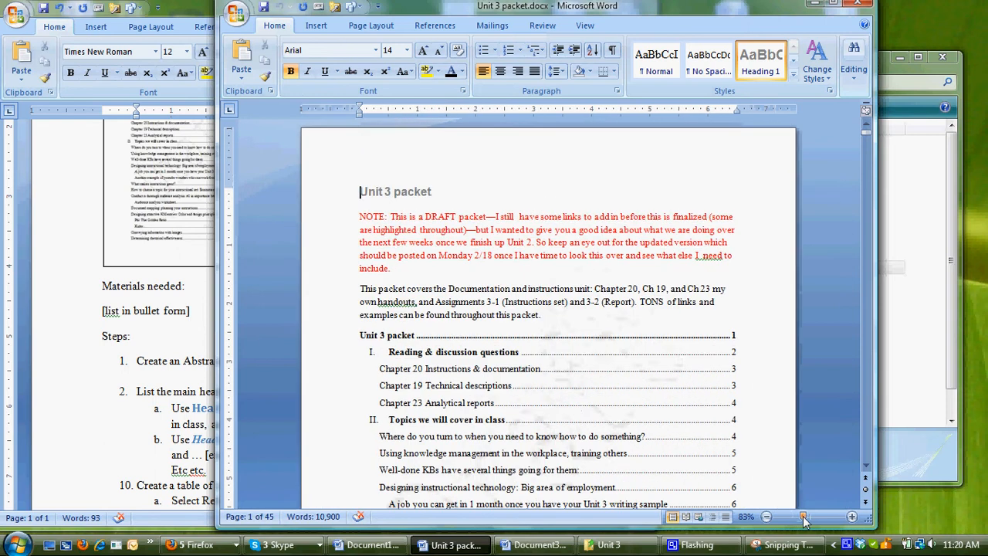
click(17, 544)
click(58, 330)
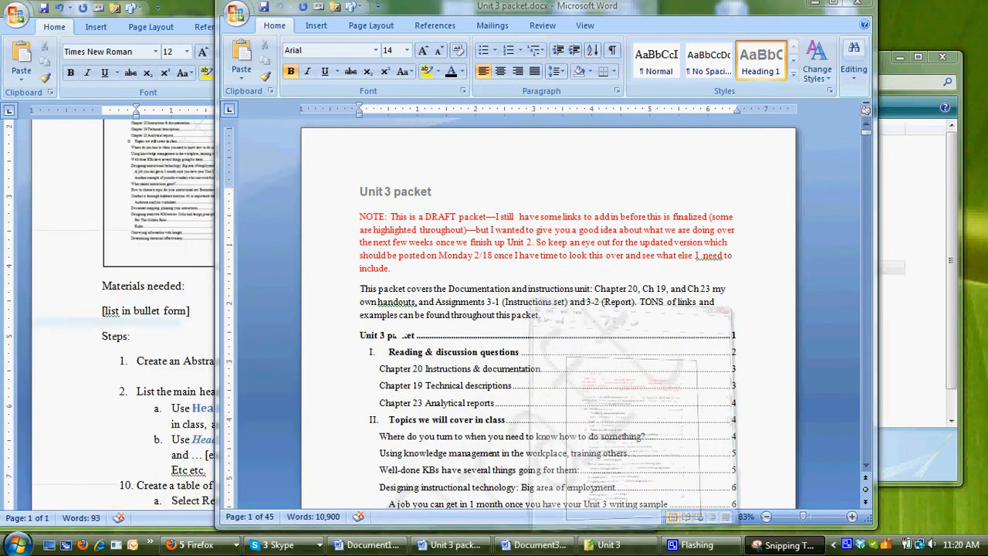
click(569, 7)
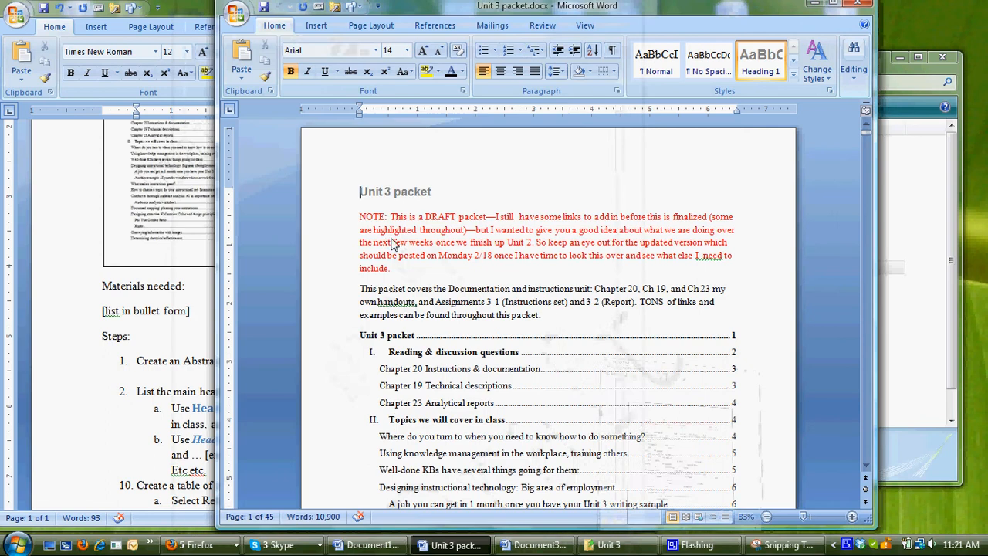
click(17, 544)
click(44, 331)
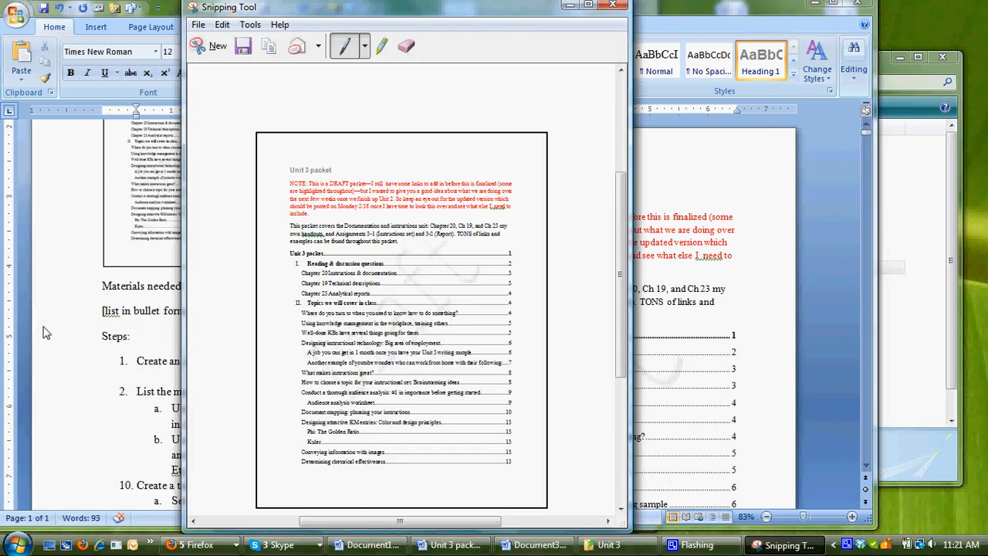
click(220, 48)
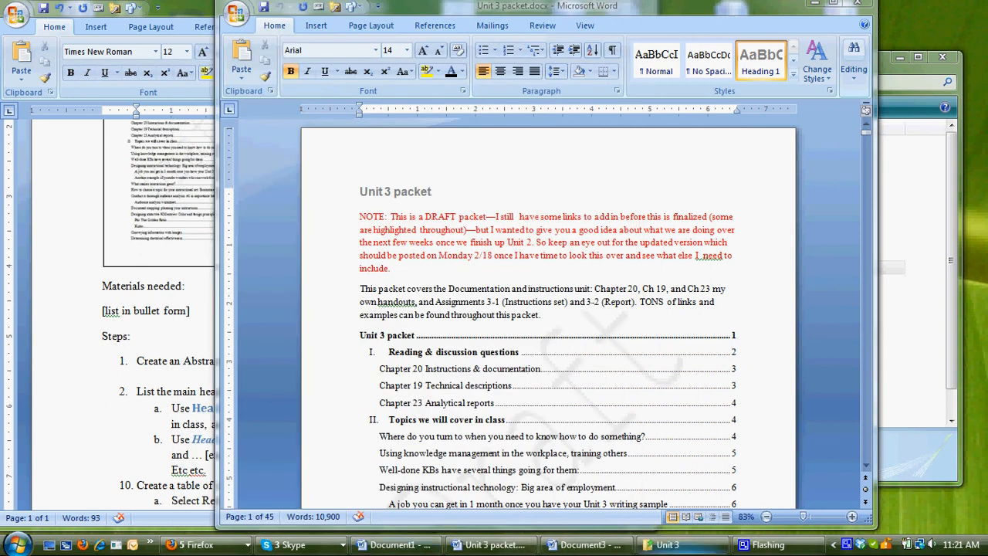
mouse_move(551, 551)
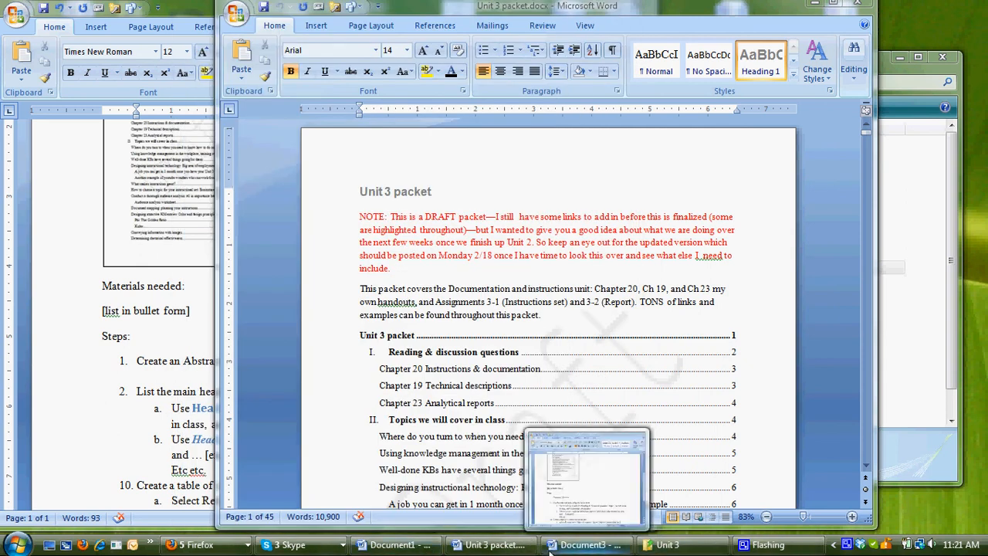
Step: Capture the abstract paragraph beginning "This packet covers the Documentation and instructions unit" with the Snipping Tool
click(17, 546)
click(63, 332)
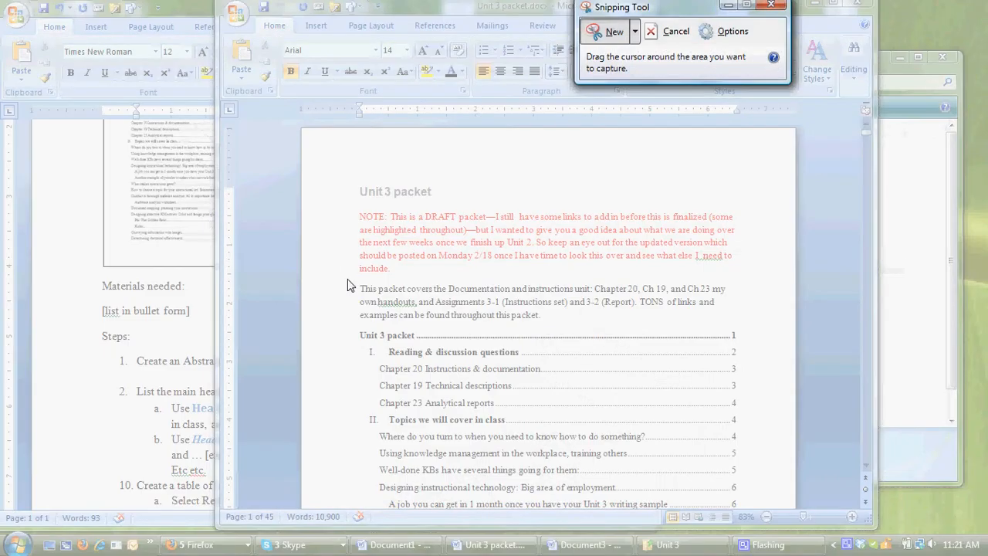
drag(348, 280, 759, 329)
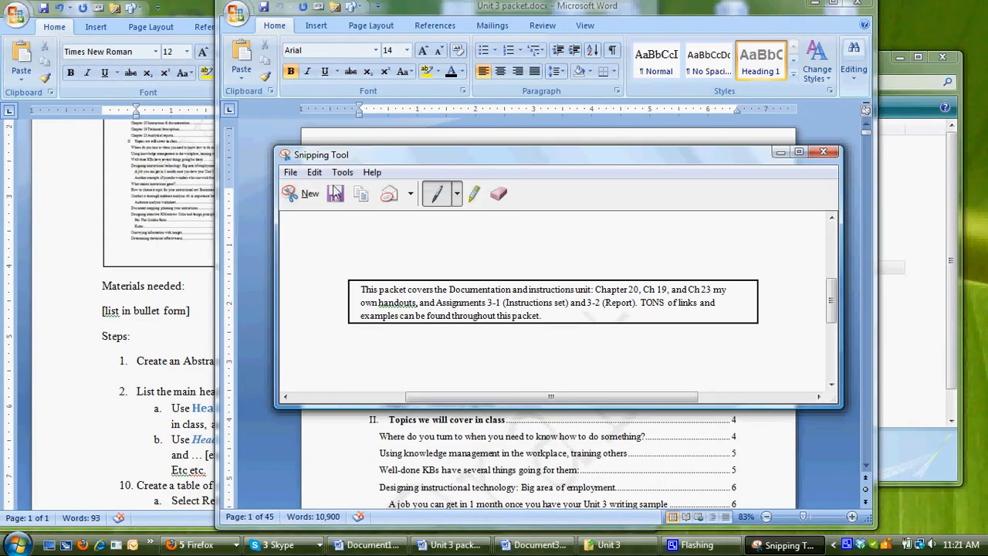
Step: Save the abstract snip as a JPEG named Abstract in the Unit 3 folder and close the Snipping Tool
click(290, 173)
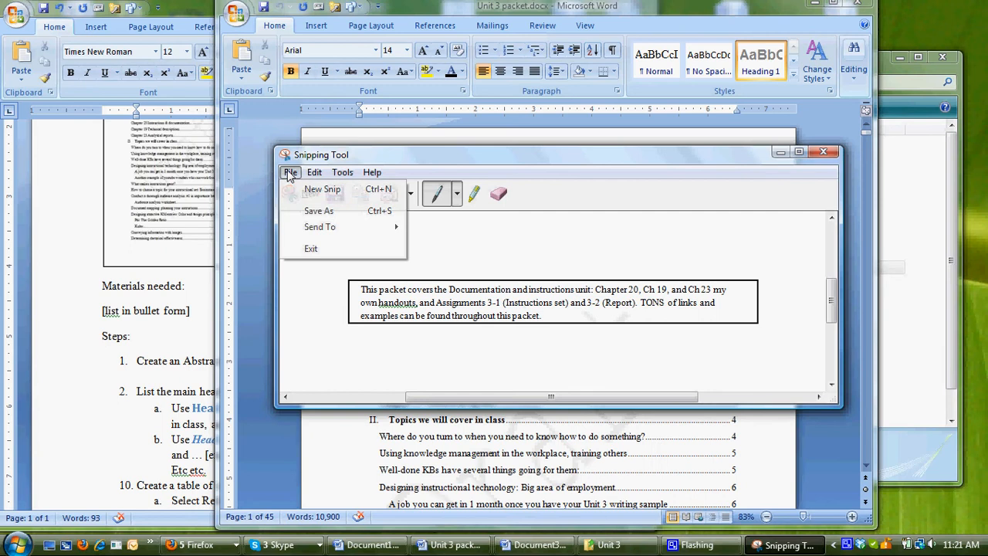
click(313, 211)
text(Abstract)
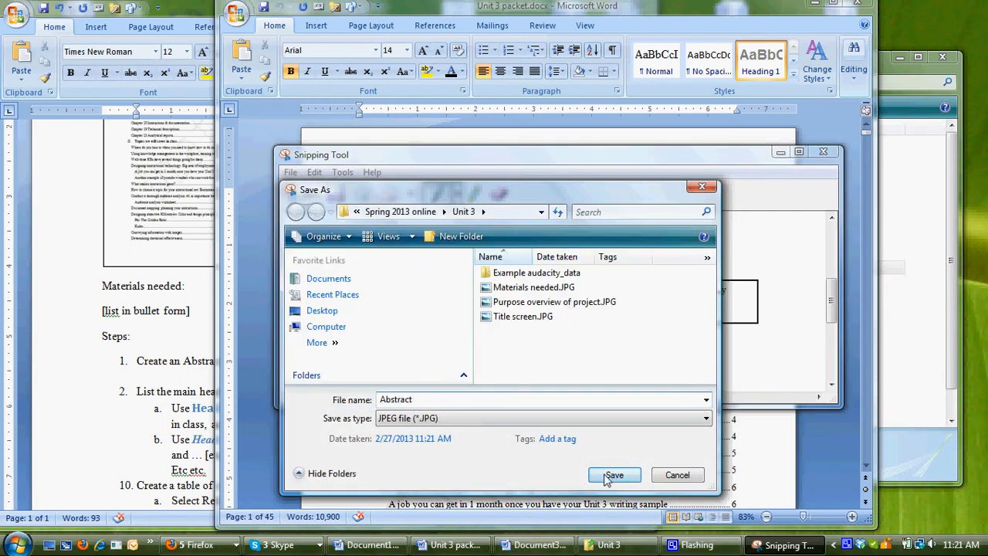
click(608, 474)
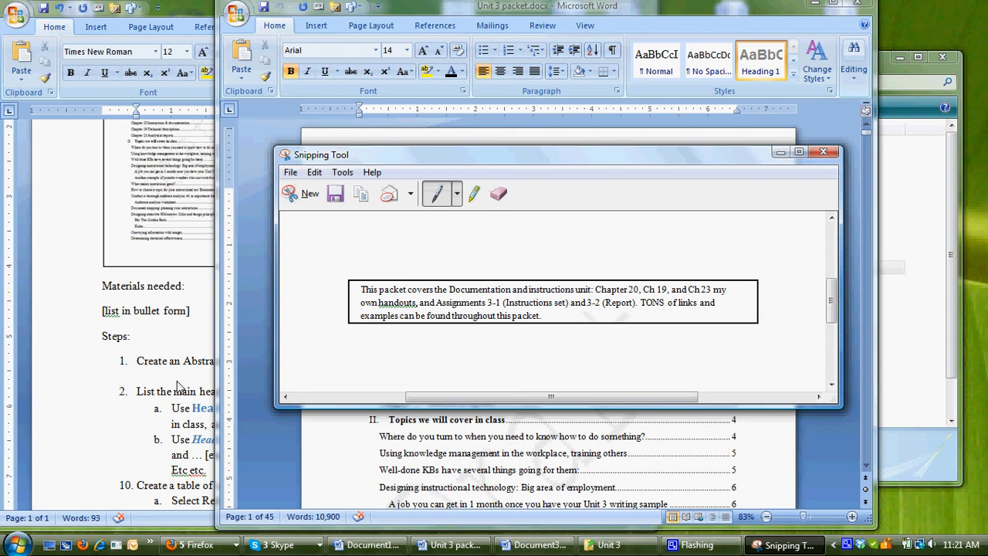
click(821, 152)
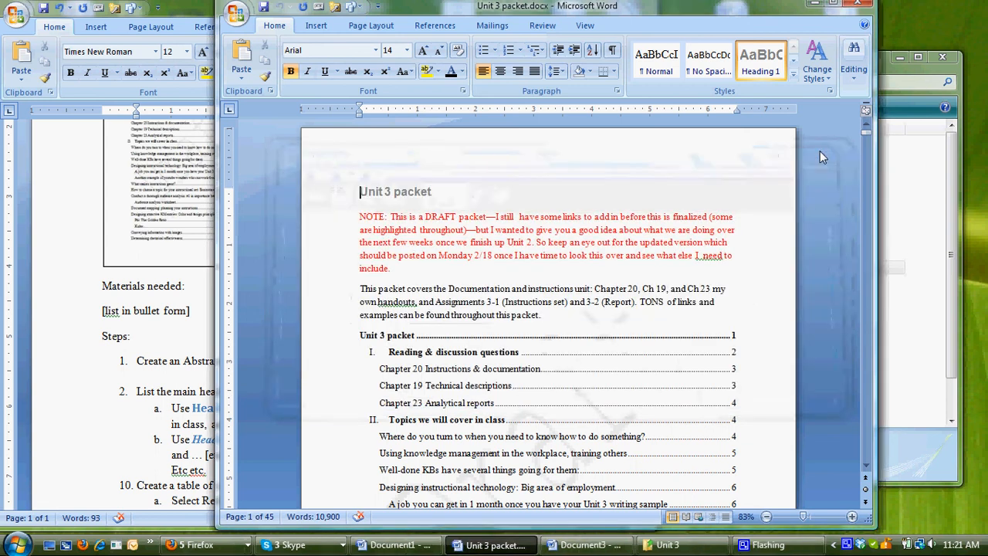
Step: Return to the instruction set in Document3 and insert Abstract.JPG on the blank line beneath "Create an Abstract."
click(815, 7)
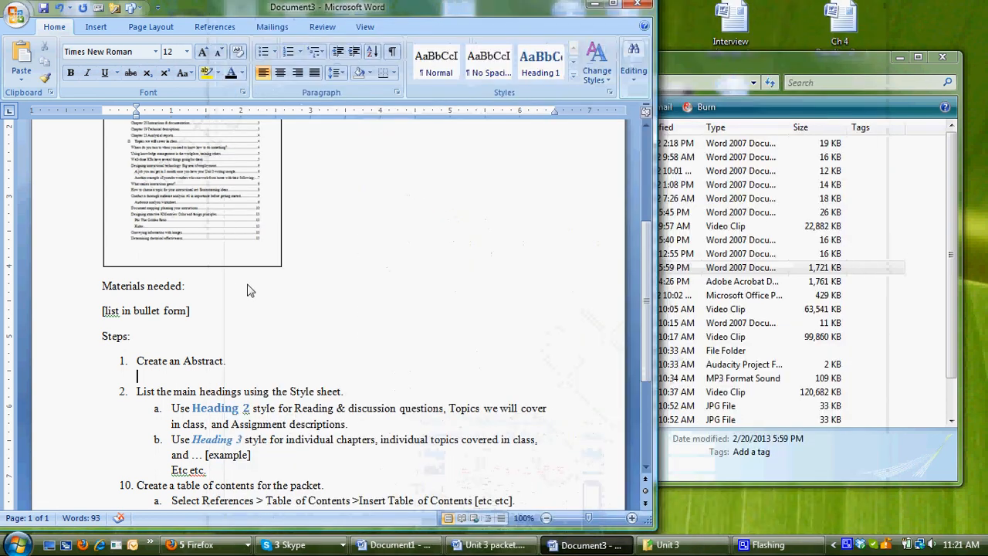
click(147, 379)
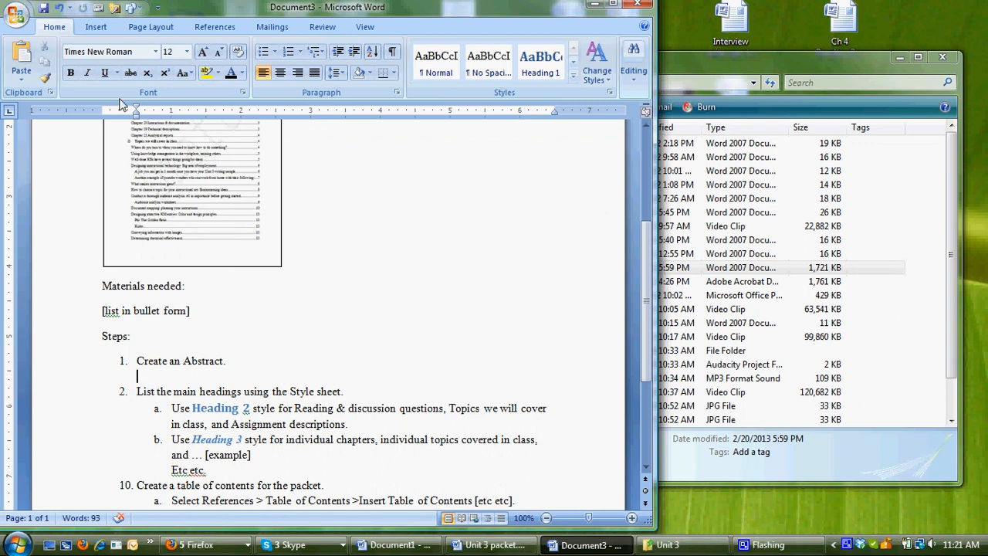
click(96, 27)
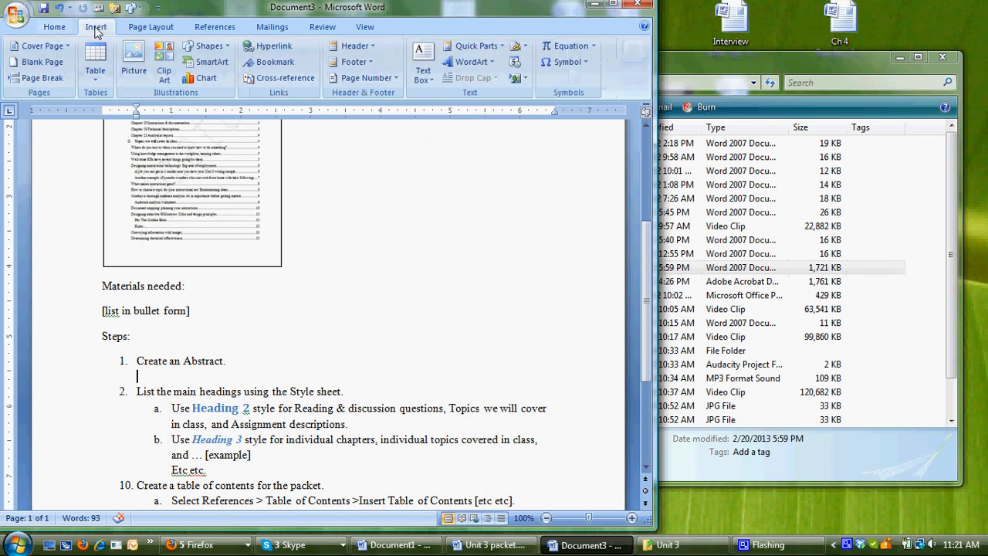
click(133, 71)
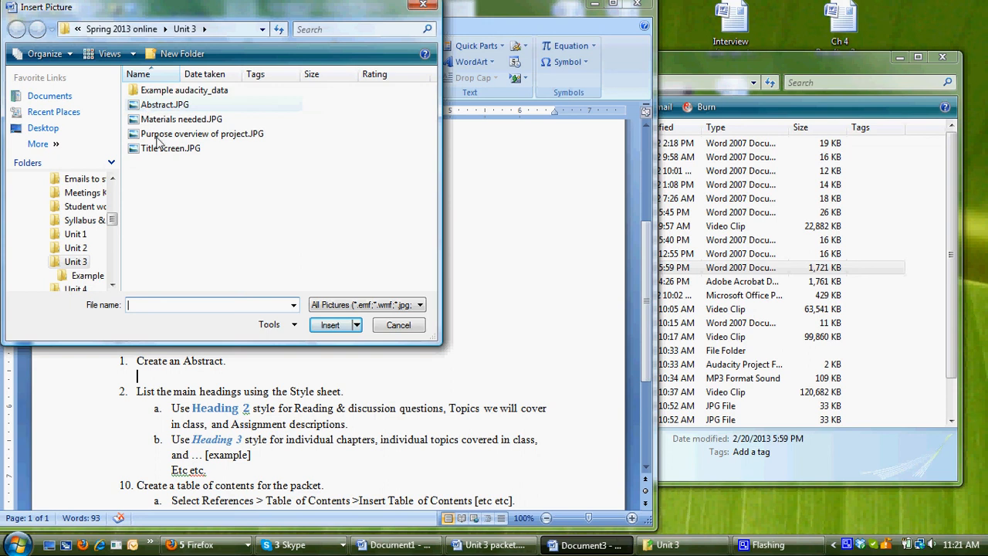
click(164, 105)
click(330, 325)
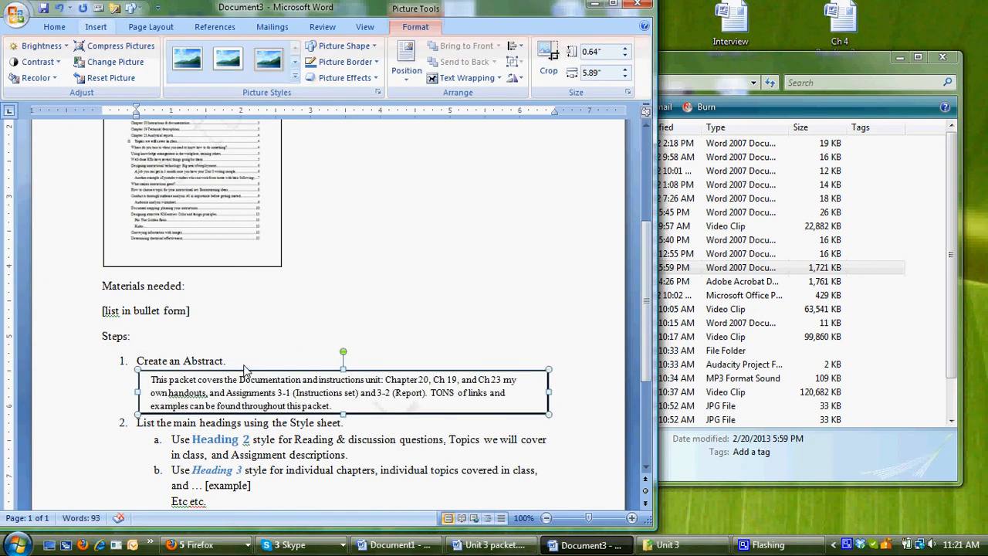
Step: Add the lines "[what an abstract should have]" and "Visual example below." between "Create an Abstract." and the inserted picture
click(243, 371)
key(Return)
key(BackSpace)
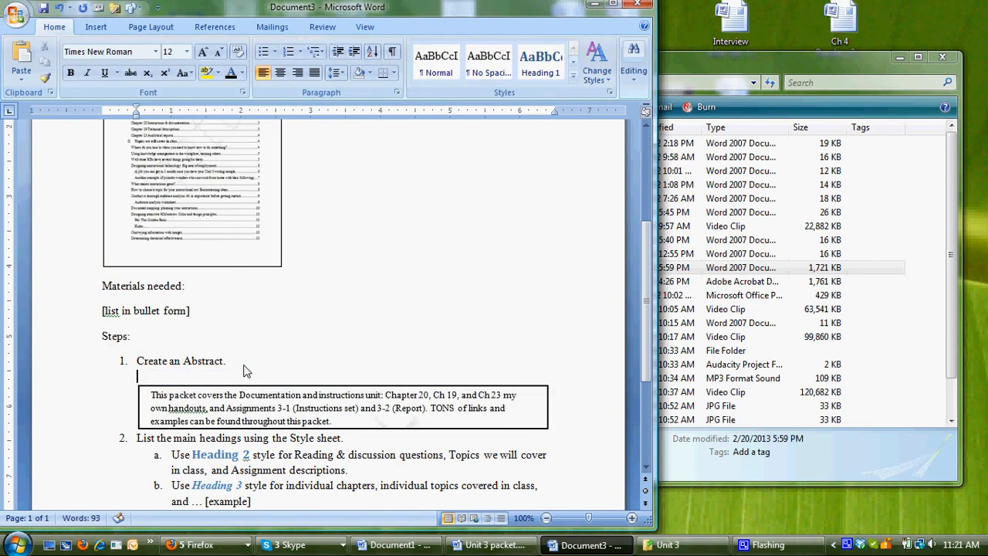
text([what an abstract should have])
key(Return)
text(Visual example below.)
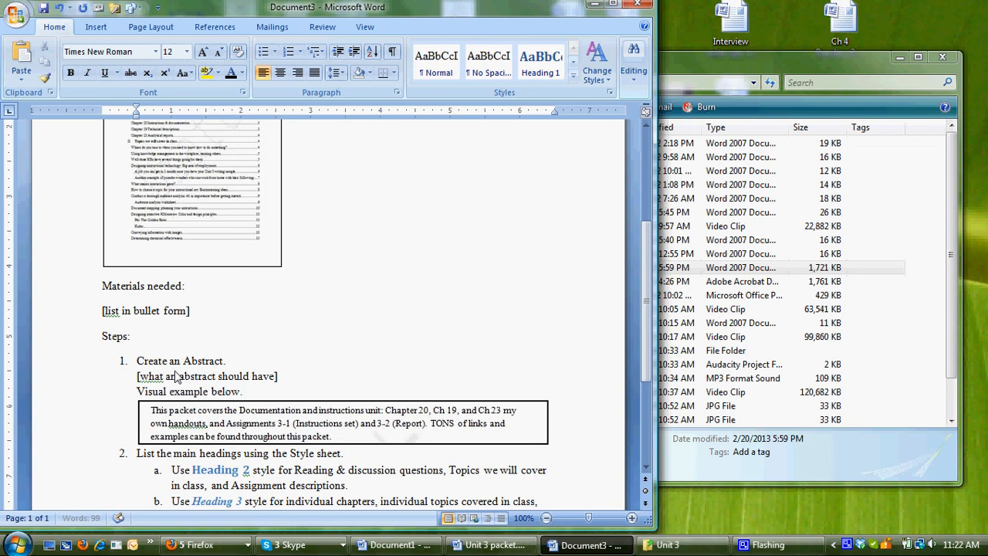
Step: Review the available heading styles and the whole instruction set, from its title and purpose picture to the table of contents step
drag(645, 325, 643, 379)
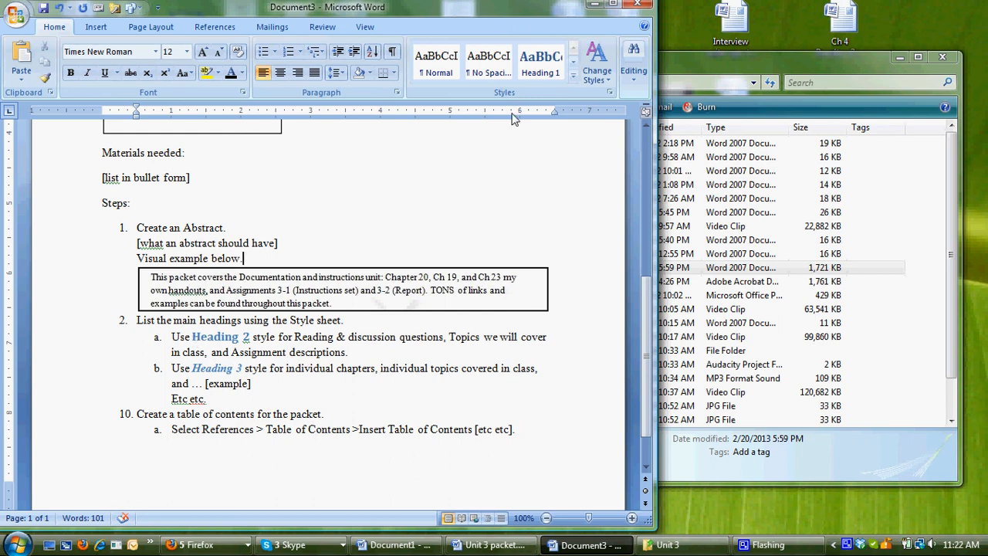
click(574, 63)
click(421, 73)
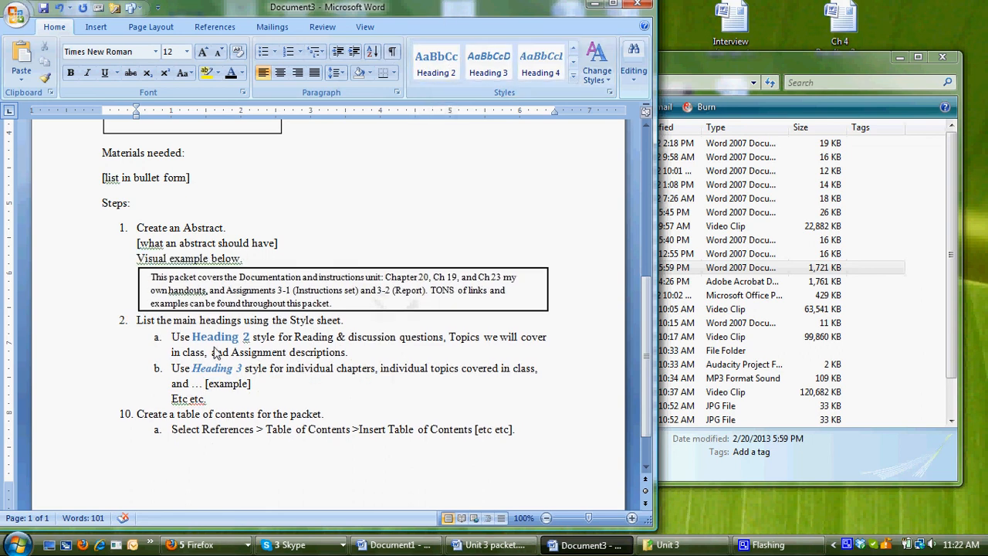
drag(175, 343, 264, 370)
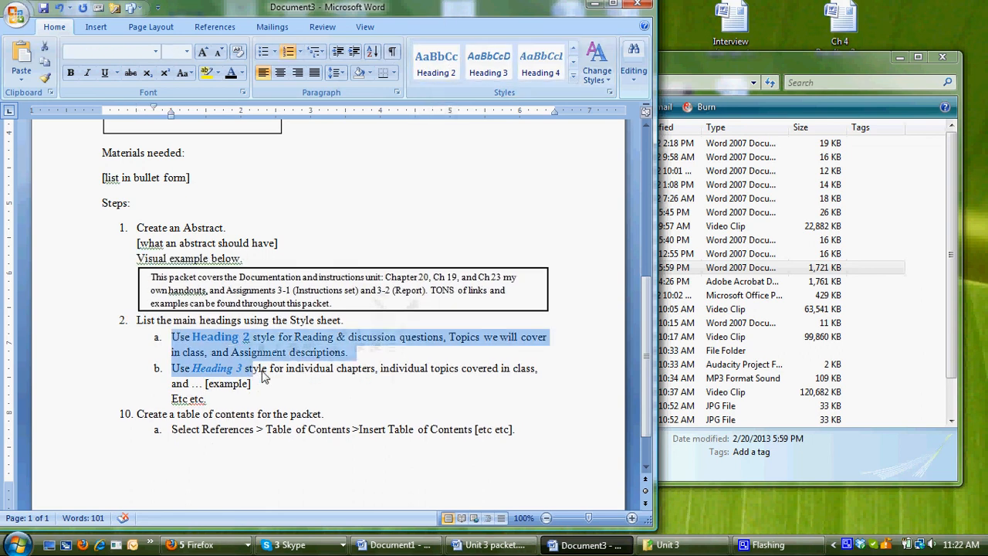
click(284, 390)
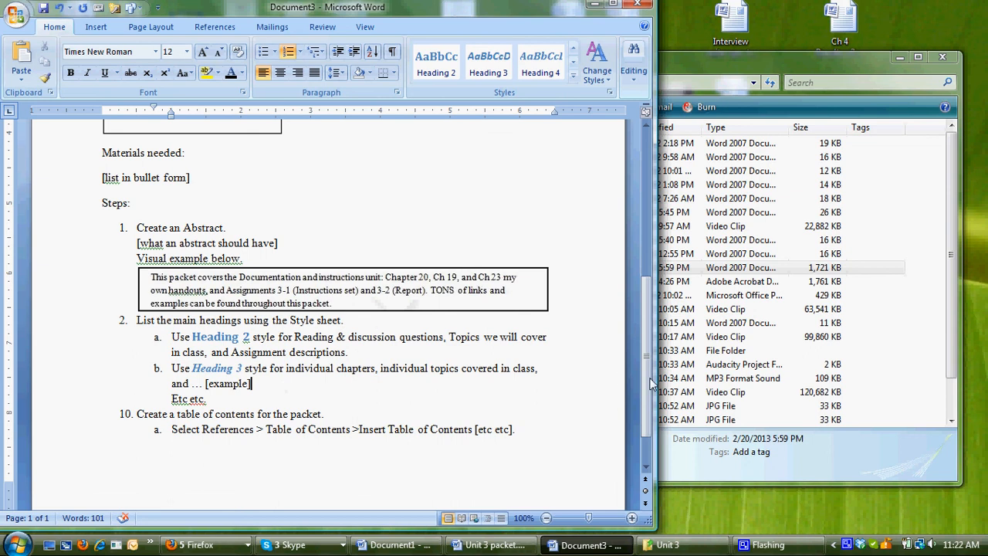
drag(645, 335, 641, 200)
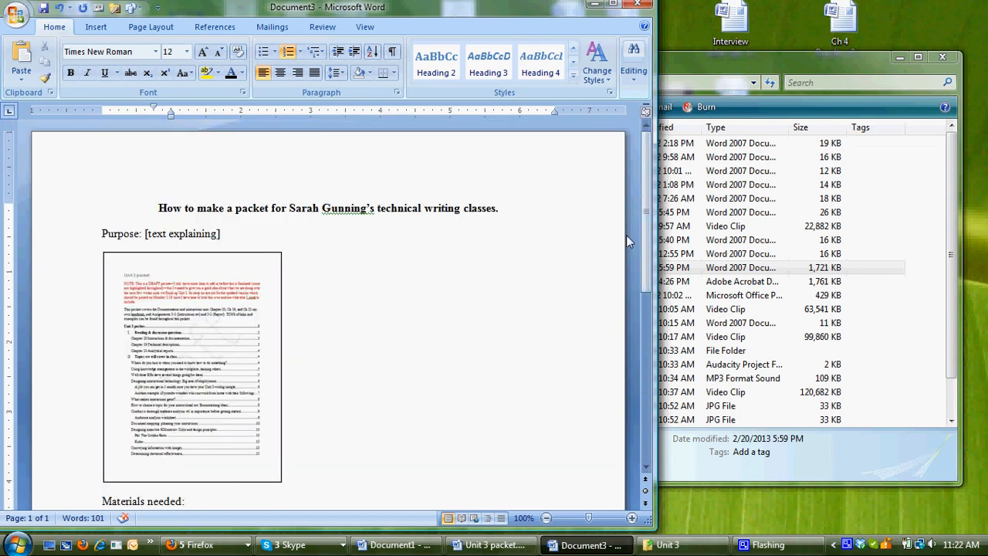
drag(646, 248, 647, 286)
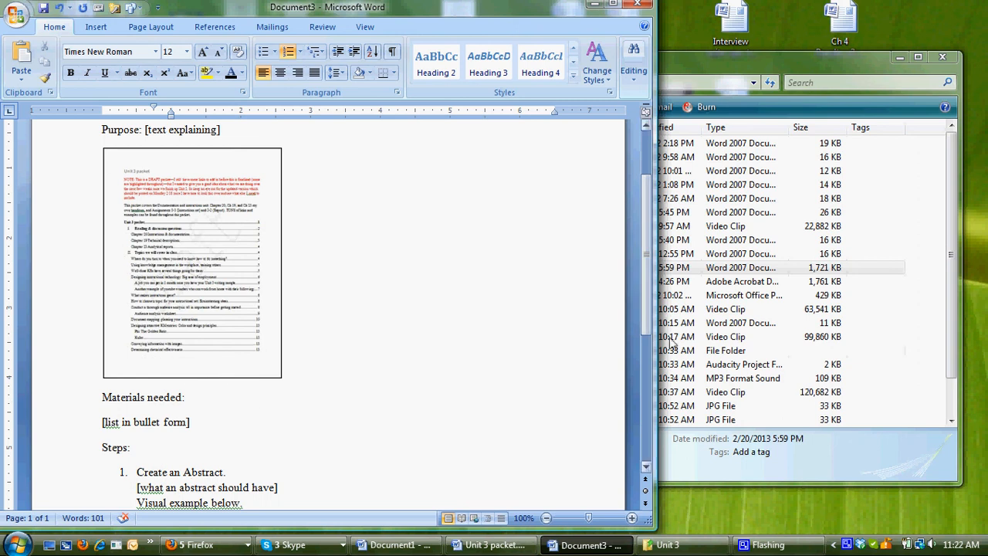
drag(647, 312, 647, 289)
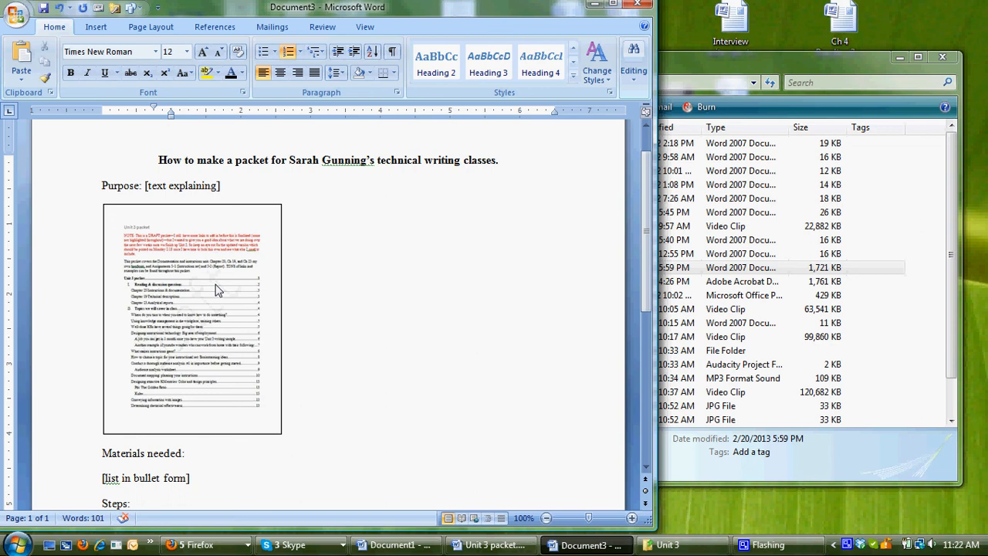
drag(643, 302, 642, 401)
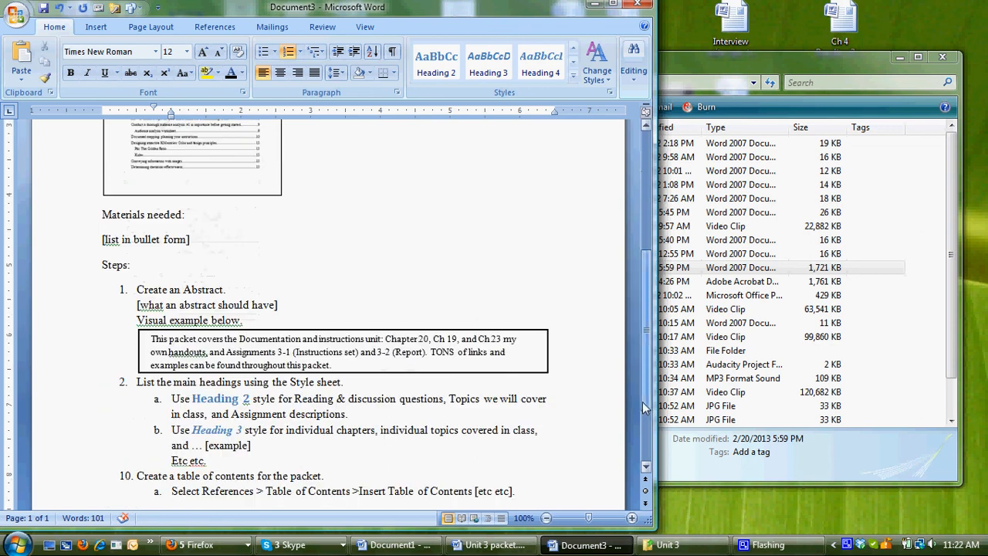
scroll(367, 417, down, 2)
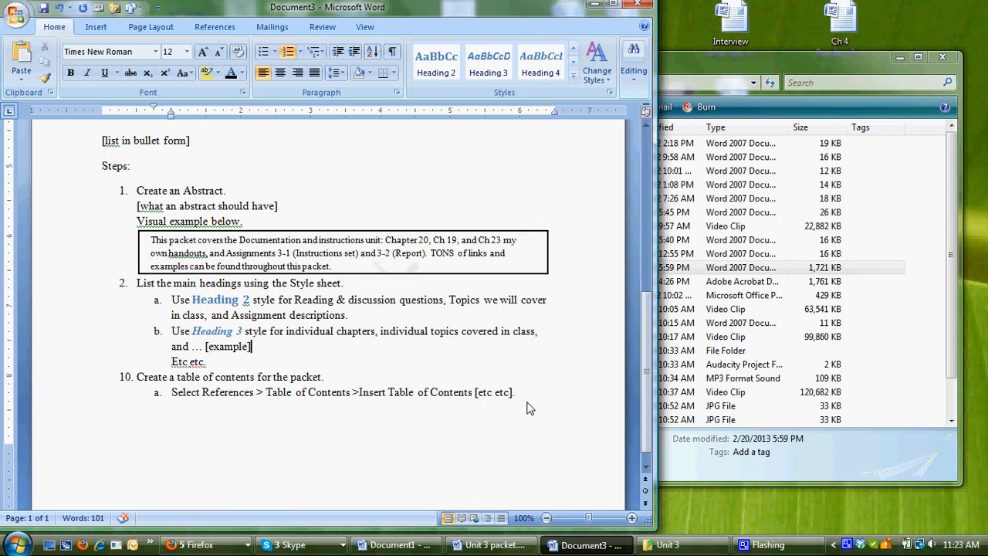
drag(644, 412, 646, 244)
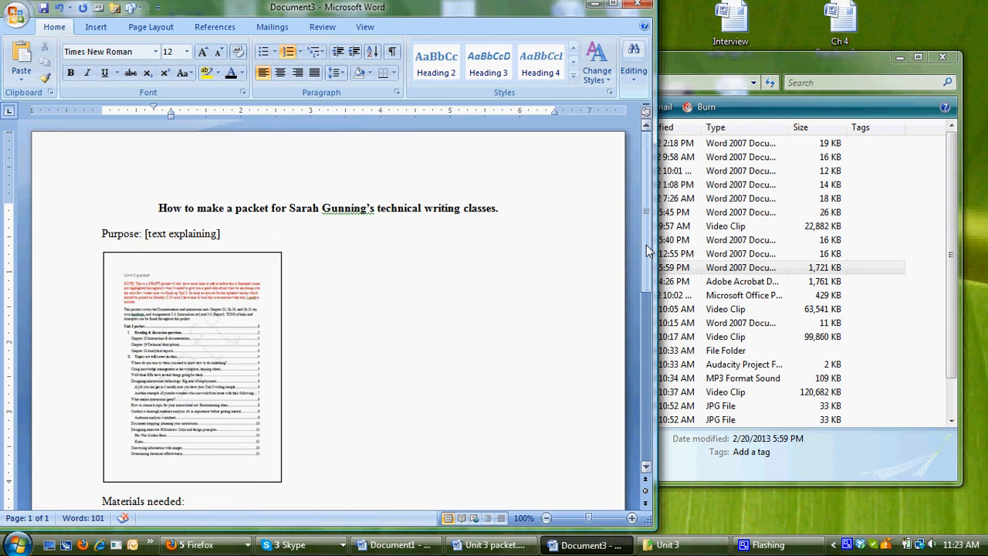
click(19, 545)
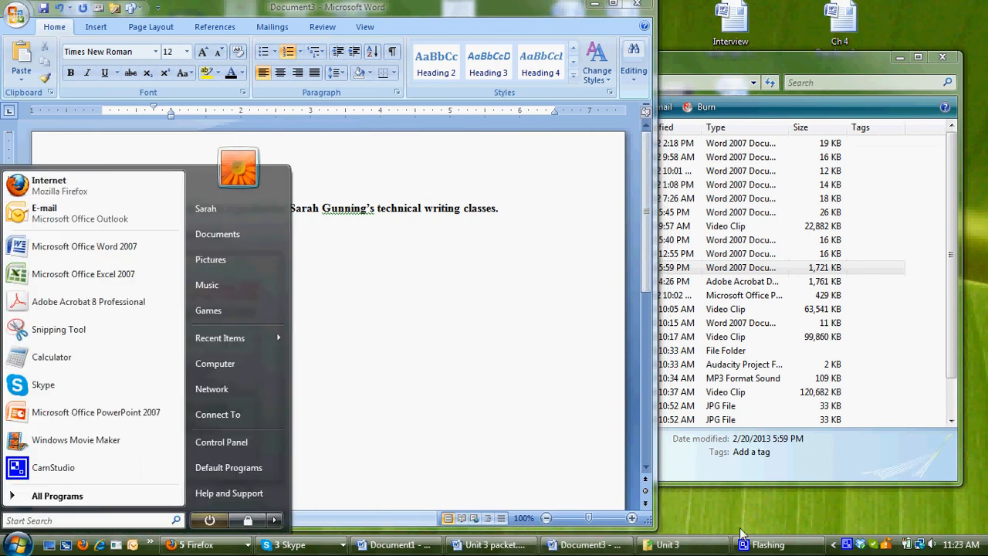
click(766, 547)
mouse_move(769, 550)
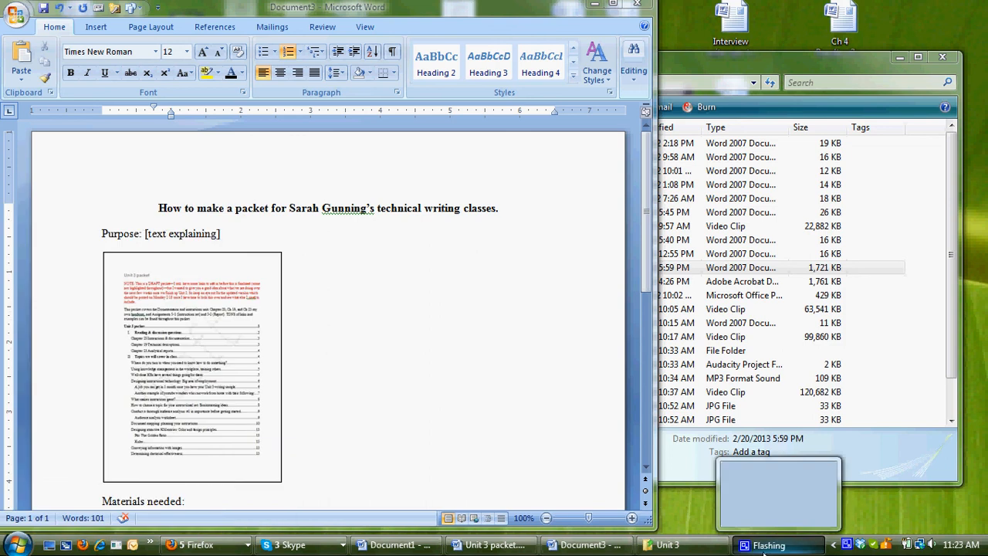
click(771, 551)
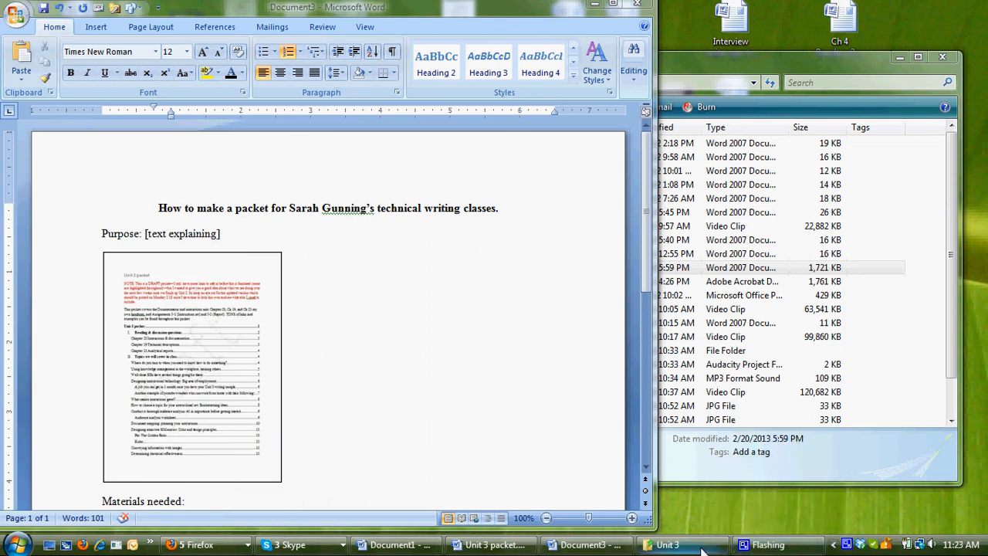
click(847, 545)
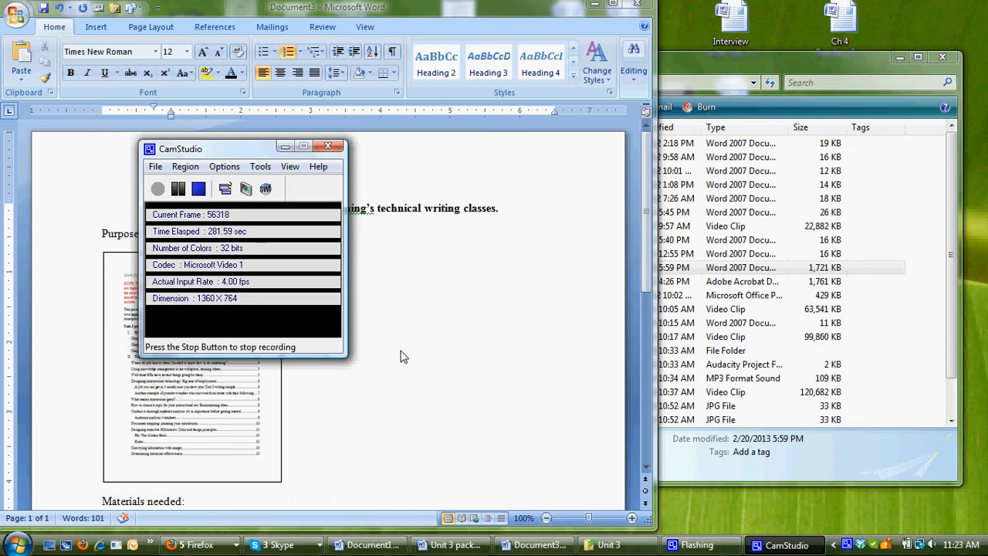